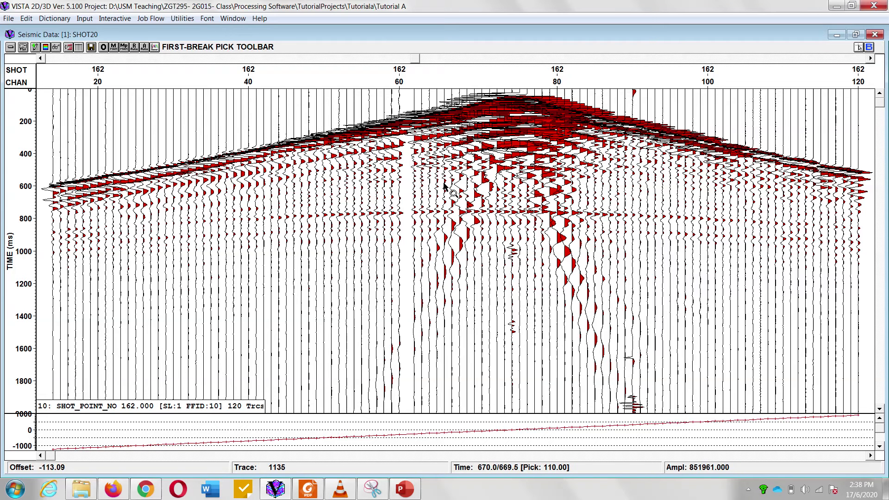
# Display the First-Break X-T Picks plot with all shots' travel-time curves color-coded by shot
pyautogui.click(154, 48)
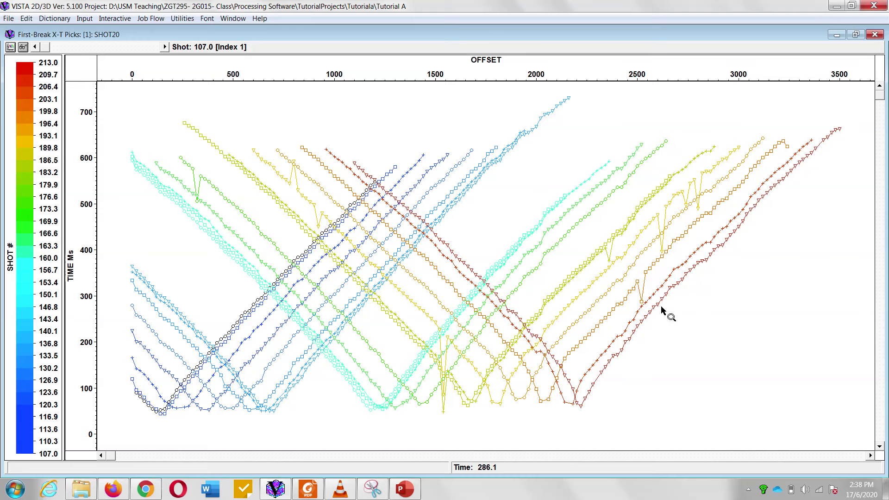
# Close the X-T plot and step forward through several later shot records
pyautogui.click(874, 34)
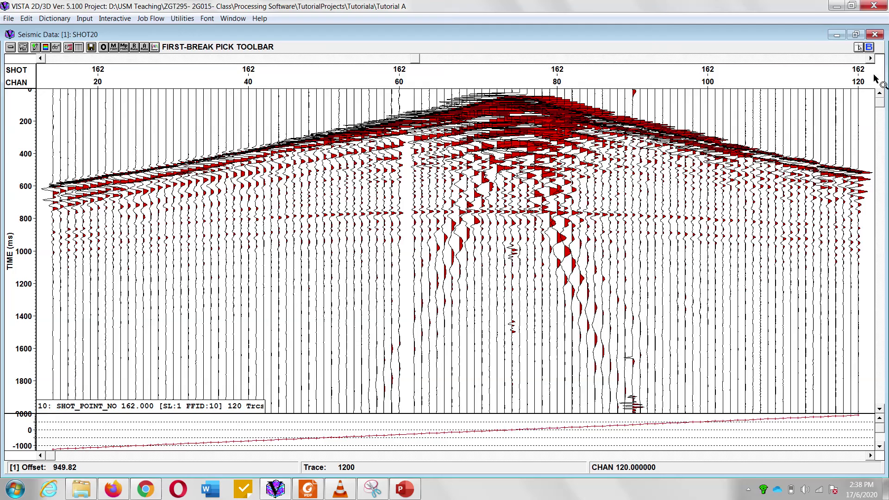
pyautogui.click(870, 59)
pyautogui.click(870, 59)
pyautogui.click(870, 59)
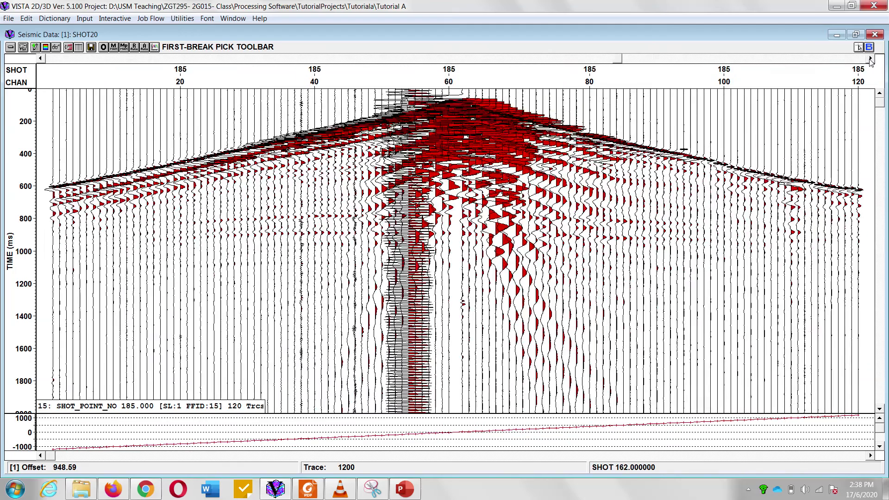
pyautogui.click(870, 59)
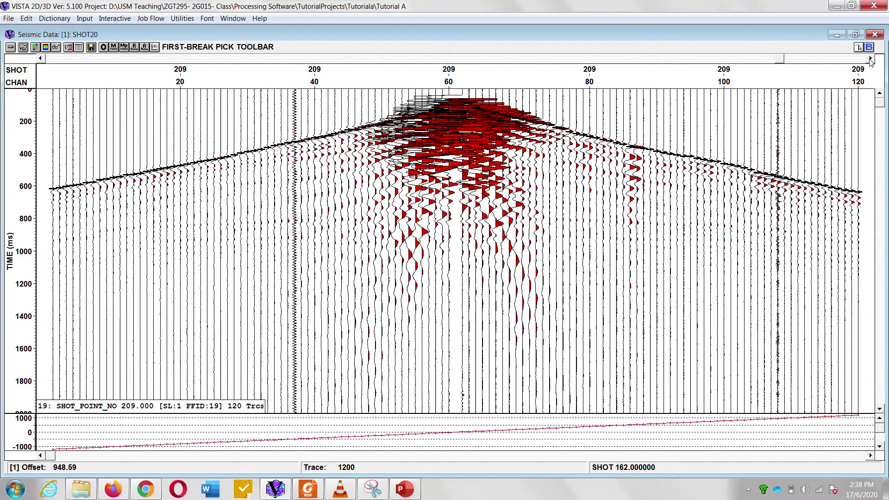
pyautogui.click(870, 58)
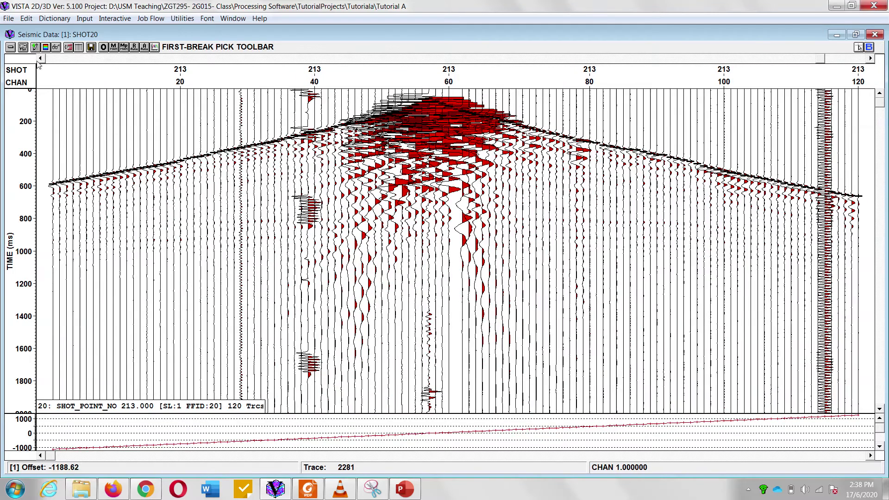
# Settle on shot 203 (FFID 18), briefly rechecking the X-T picks plot
pyautogui.click(40, 59)
pyautogui.click(40, 59)
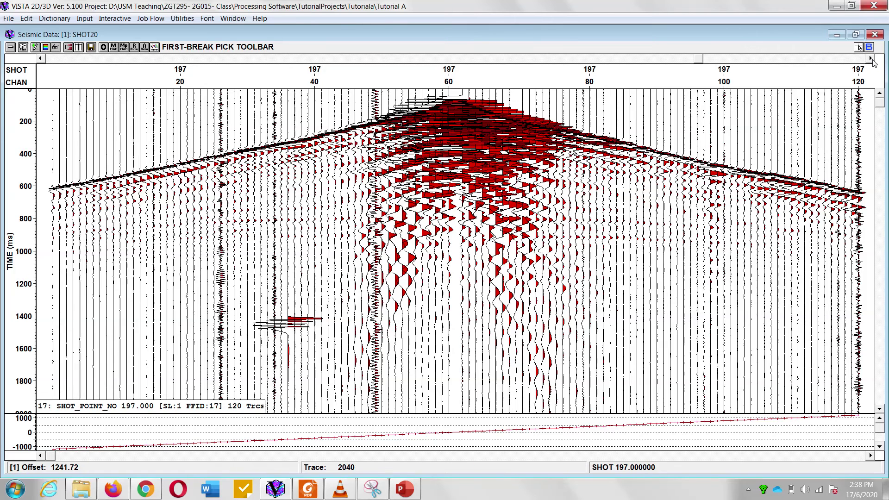
pyautogui.click(870, 59)
pyautogui.click(154, 50)
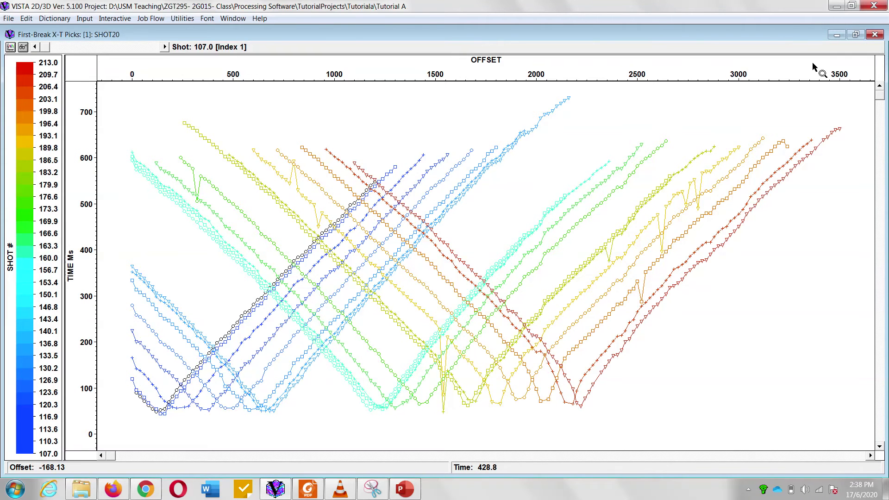
pyautogui.click(875, 34)
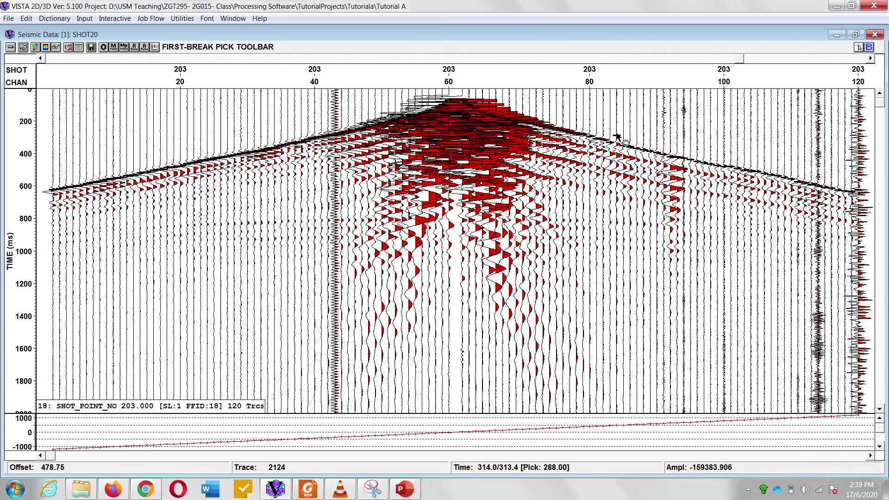
# Invalidate trace 2124's spiky pick on shot 203 and re-pick it at about 342 ms
pyautogui.click(114, 47)
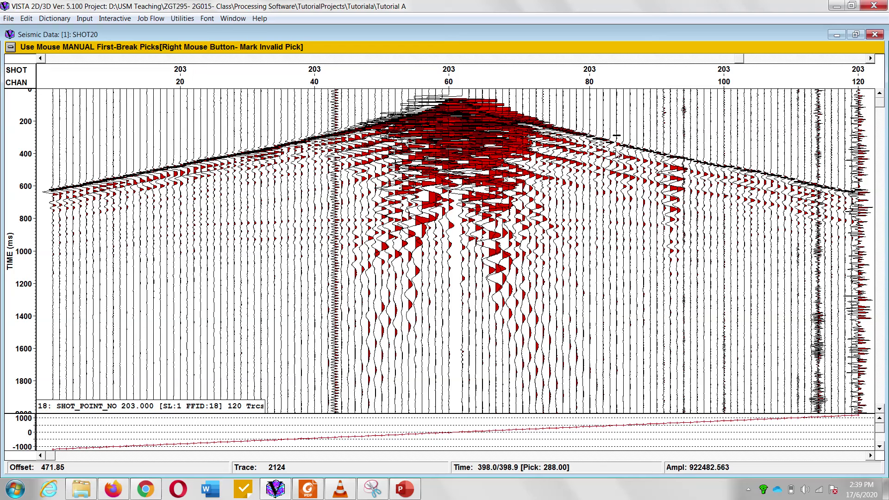
pyautogui.rightClick(617, 143)
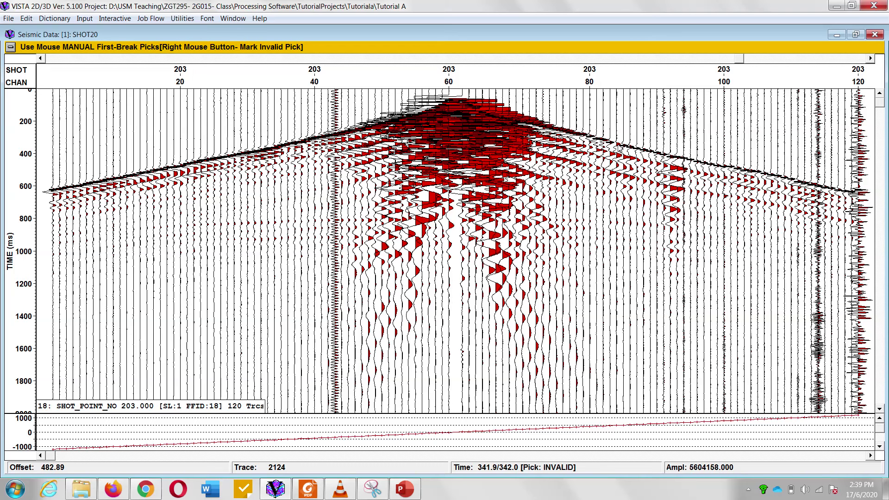
pyautogui.click(617, 144)
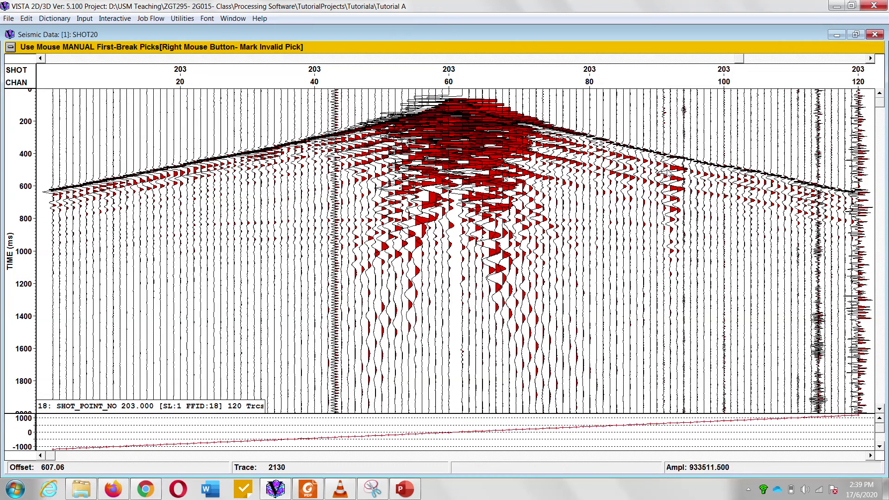
pyautogui.click(10, 48)
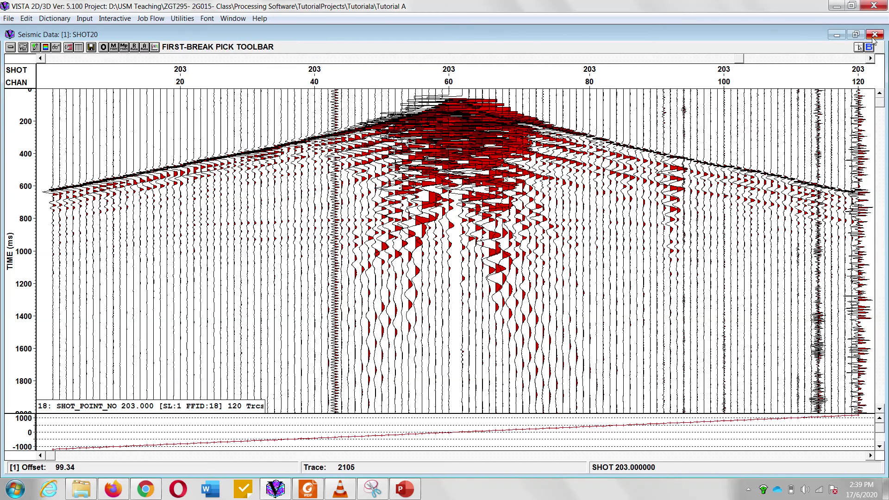
pyautogui.click(154, 48)
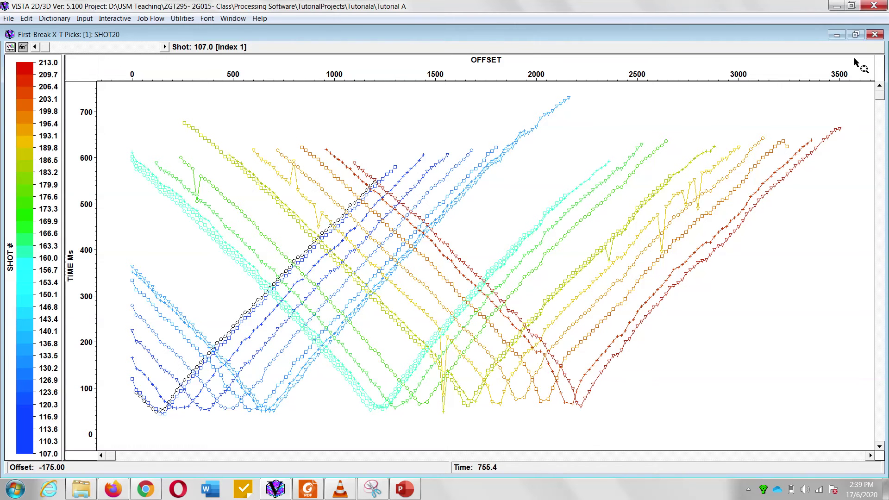
pyautogui.click(876, 35)
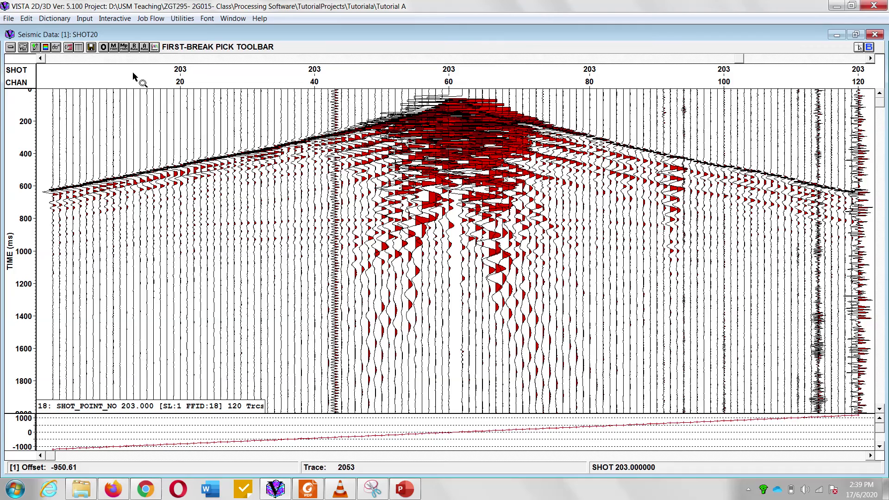
# Step back through shots 167, 162 and 161 to shot 136
pyautogui.click(40, 58)
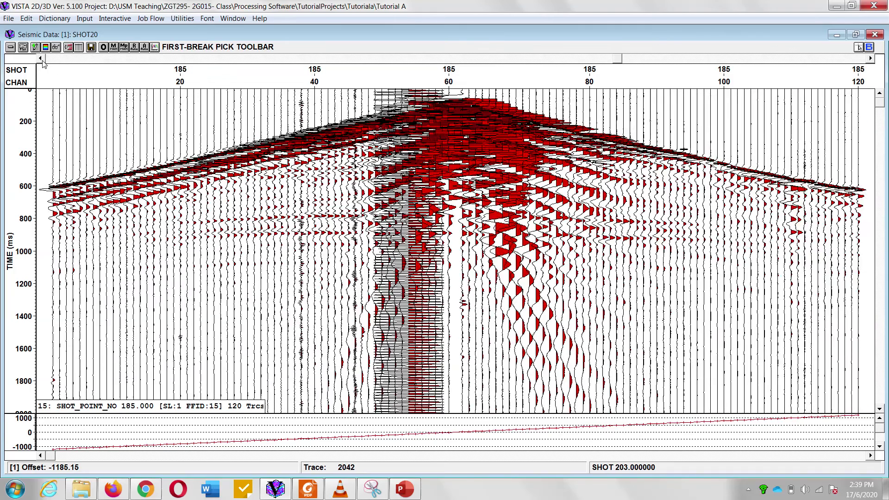
pyautogui.click(41, 59)
pyautogui.click(40, 58)
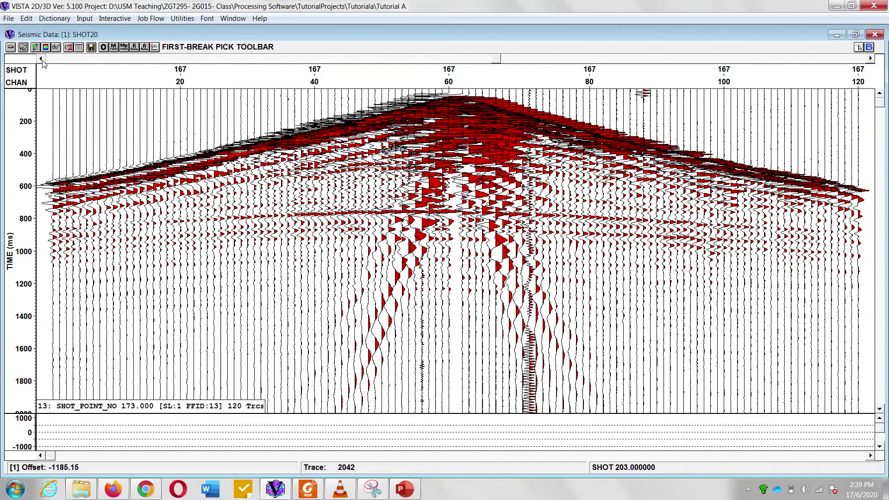
pyautogui.click(40, 59)
pyautogui.click(40, 58)
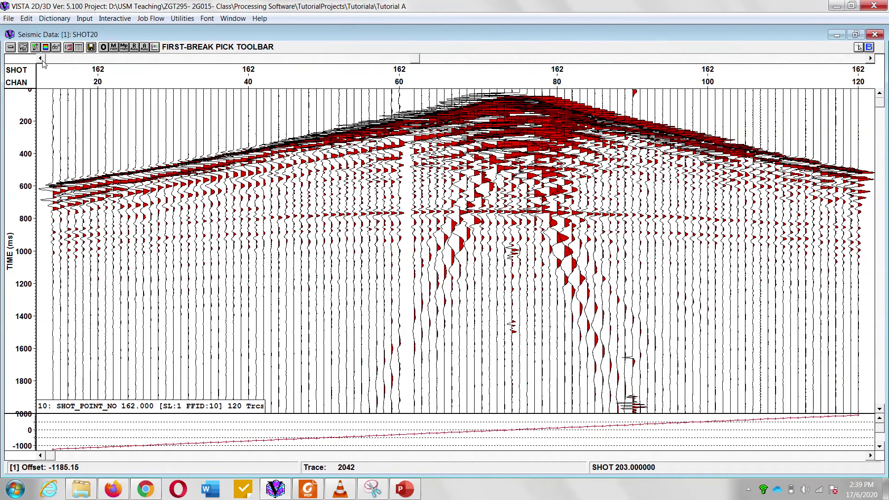
pyautogui.click(40, 59)
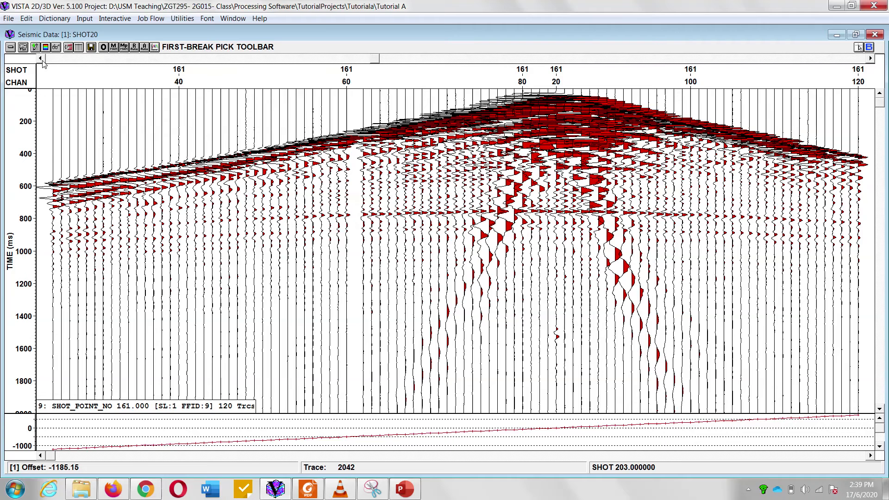
pyautogui.click(41, 58)
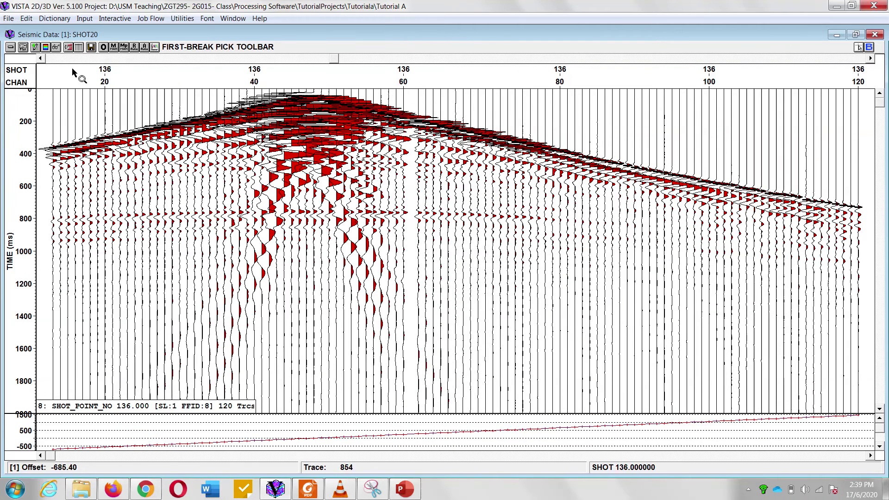
# Step forward through shots 161, 162, 173 and 184 to reach shot 185
pyautogui.click(870, 58)
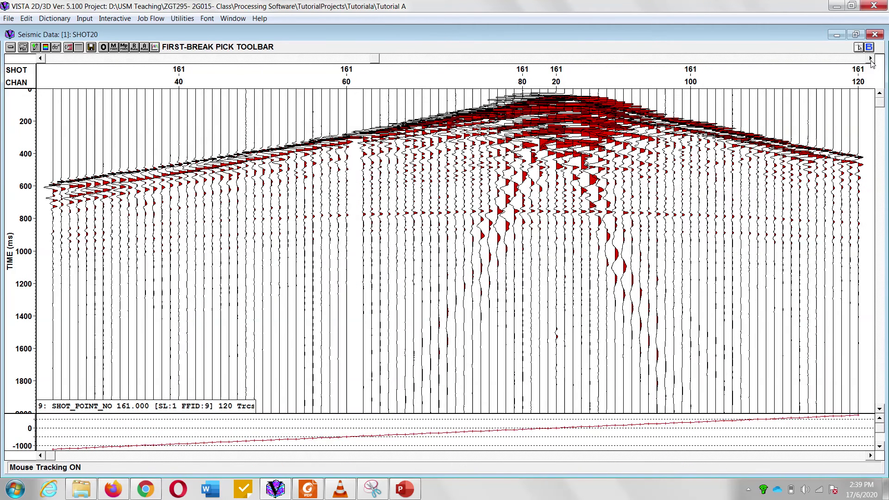
pyautogui.click(869, 58)
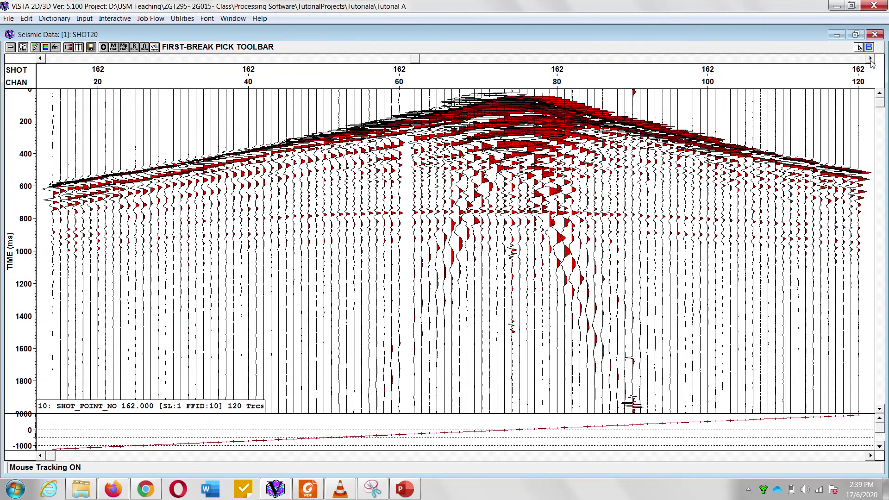
pyautogui.click(870, 59)
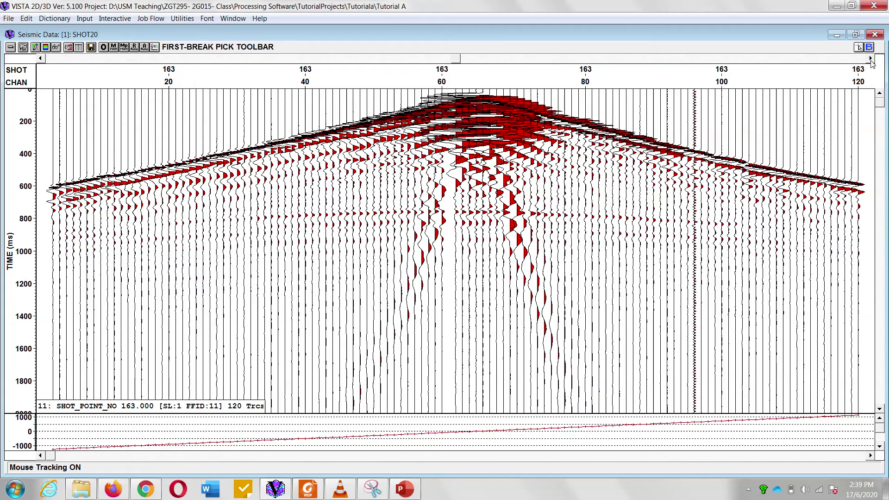
pyautogui.click(870, 59)
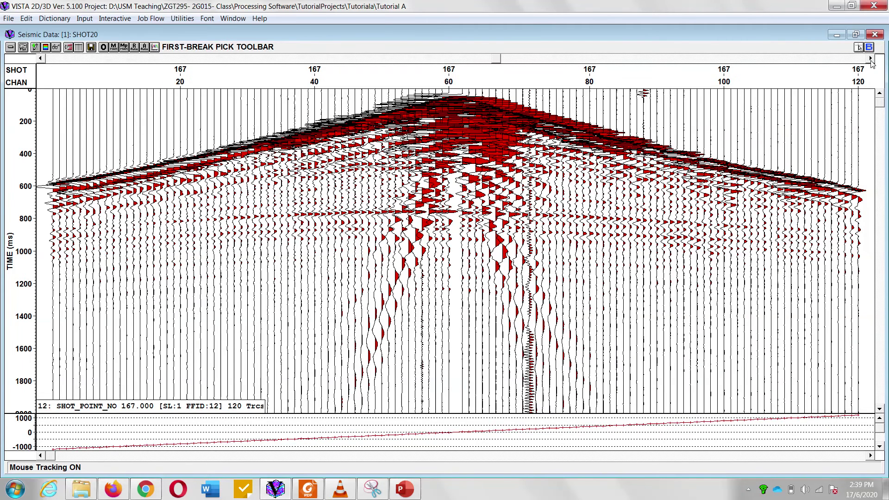
pyautogui.click(870, 58)
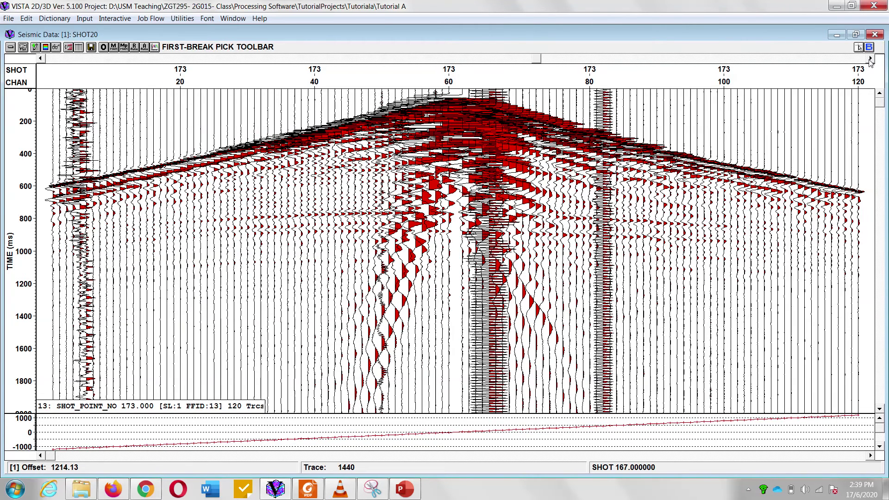
pyautogui.click(870, 58)
pyautogui.click(870, 59)
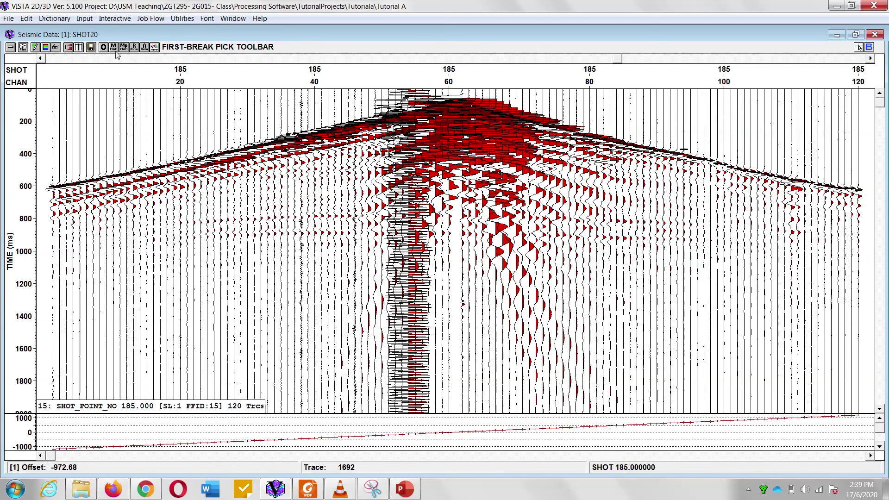
# Invalidate the bad picks on trace 1774 of shot 185 and re-pick it at 412 ms
pyautogui.click(36, 47)
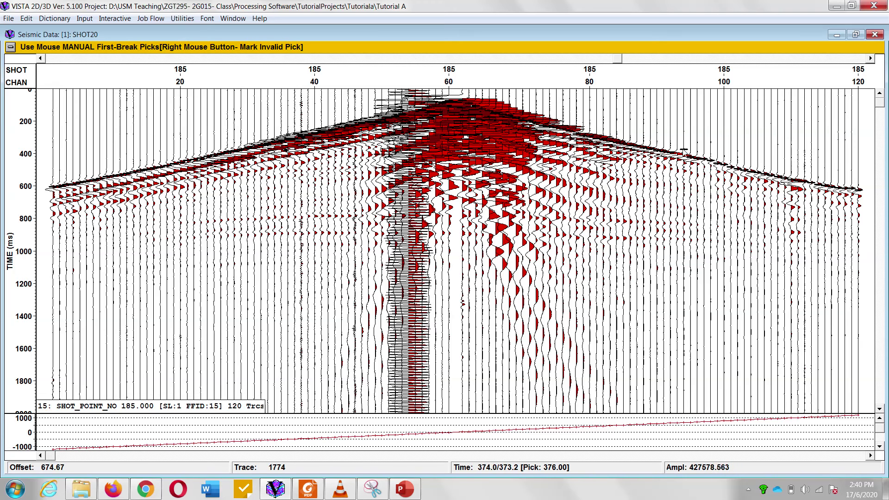
pyautogui.rightClick(684, 149)
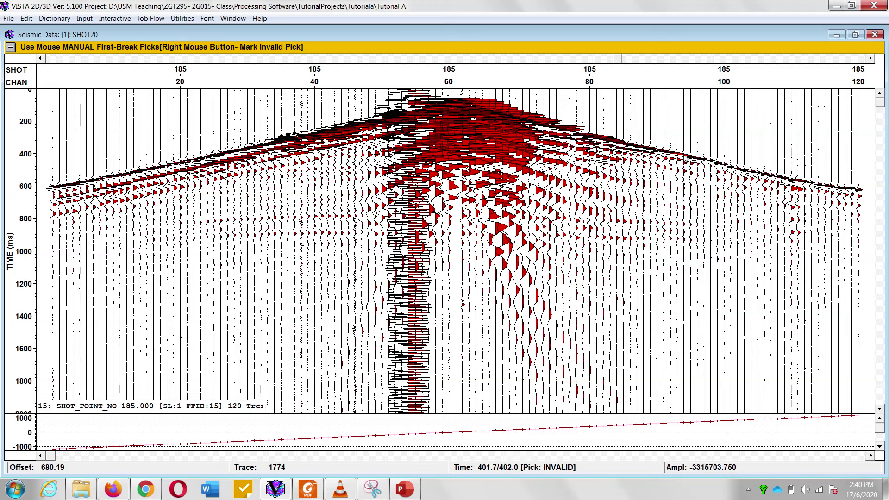
pyautogui.rightClick(687, 162)
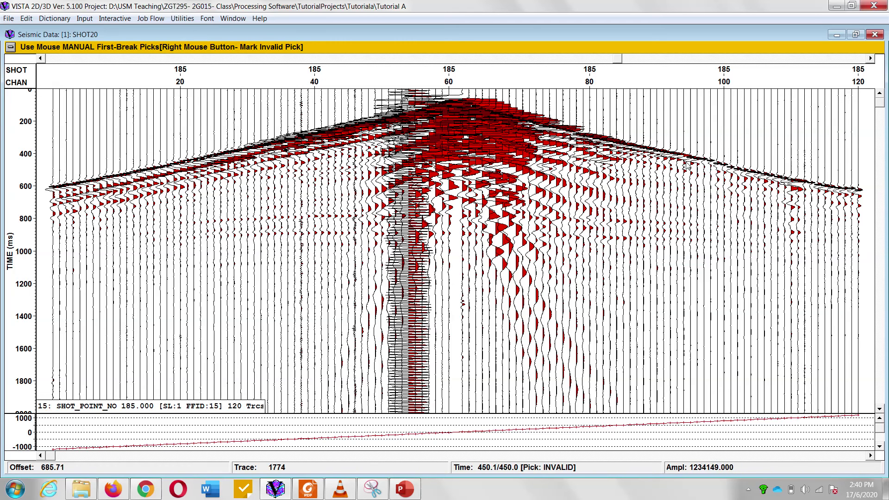
pyautogui.click(686, 159)
pyautogui.rightClick(687, 169)
pyautogui.click(687, 168)
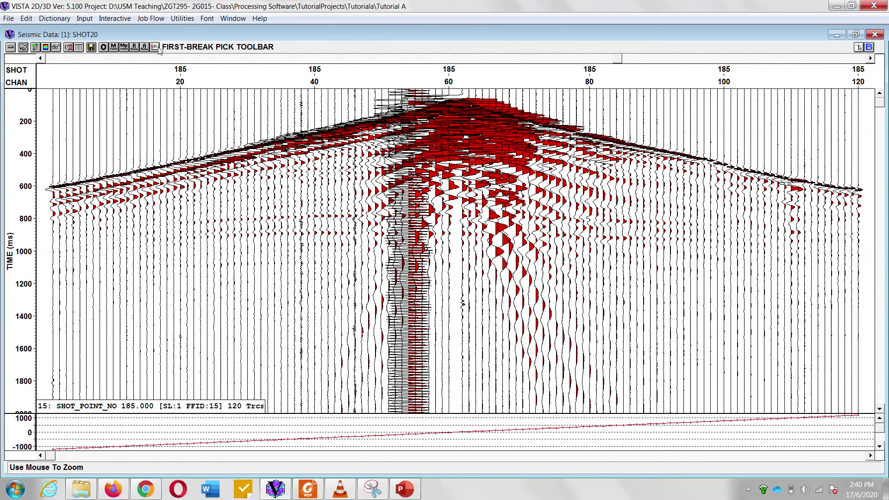
pyautogui.click(155, 46)
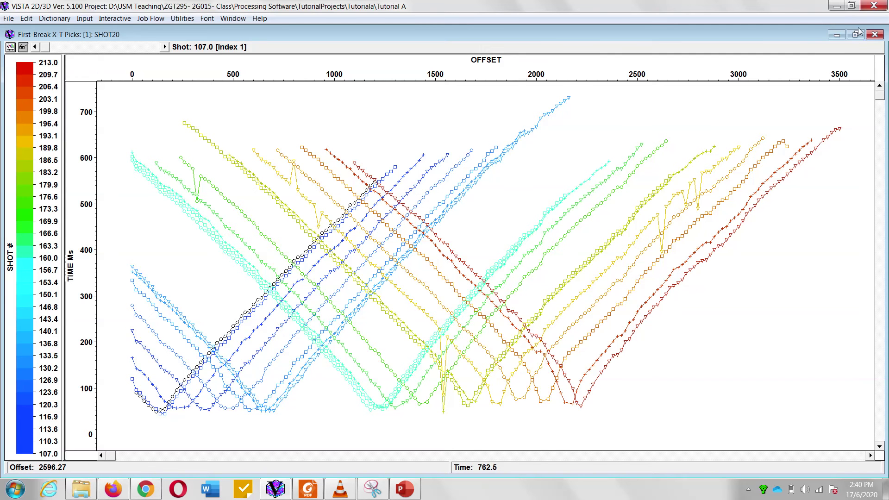
pyautogui.click(875, 34)
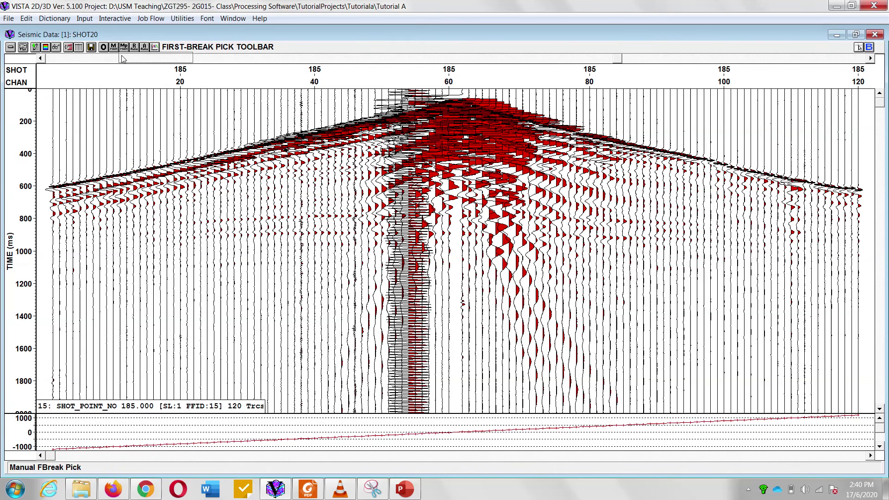
# Step back to shots 184 and 173, then forward through 184 and 185 to shot 191
pyautogui.click(41, 58)
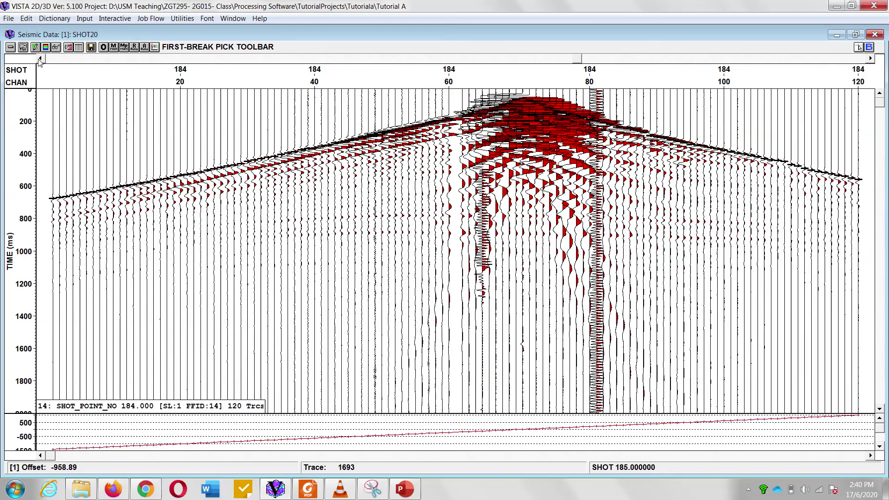
pyautogui.click(41, 58)
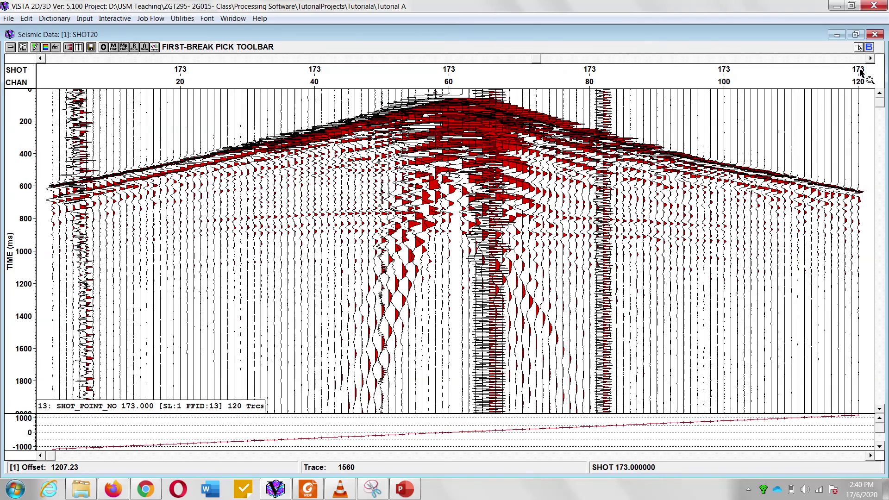
pyautogui.click(870, 59)
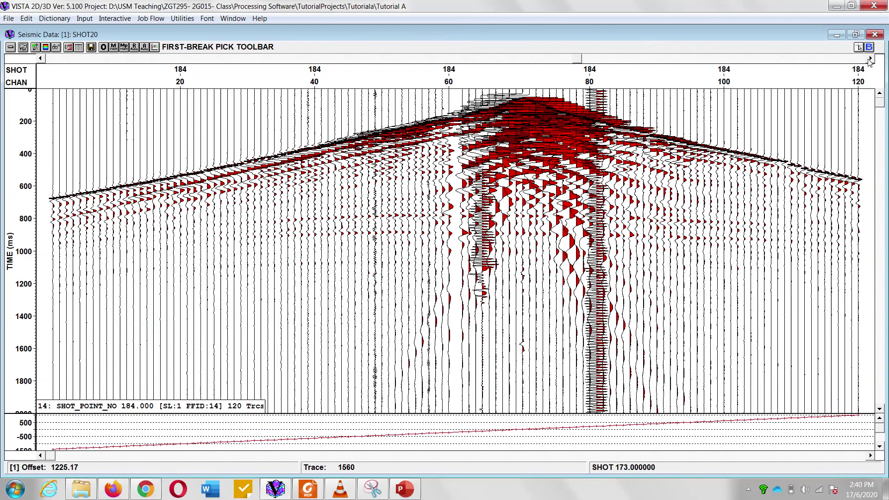
pyautogui.click(870, 58)
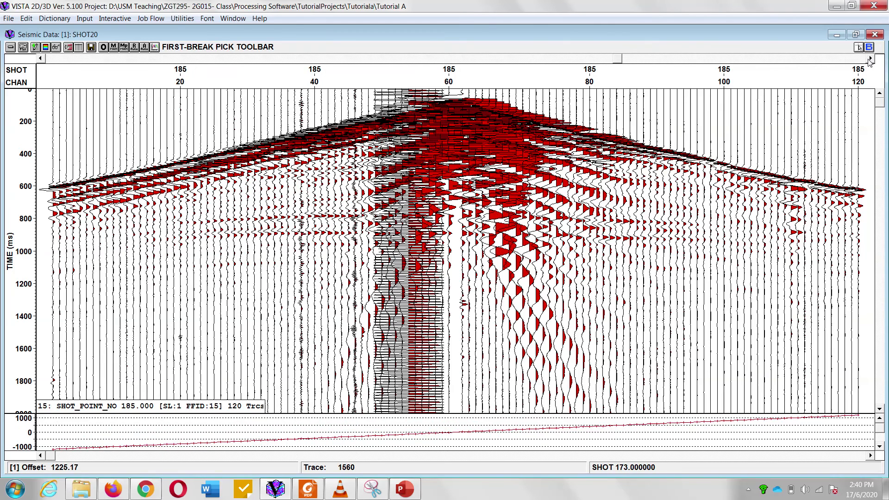
pyautogui.click(870, 59)
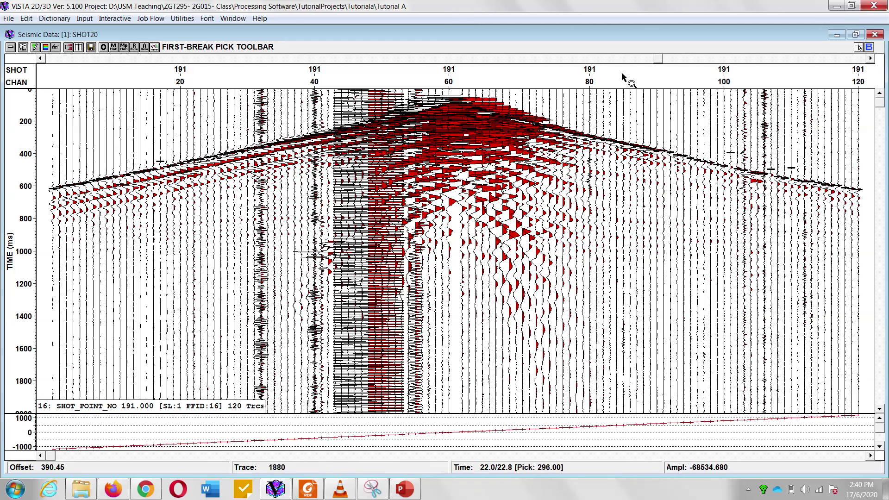
# On shot 191, invalidate a bad pick and invalidate and re-pick trace 1910's first break
pyautogui.click(115, 48)
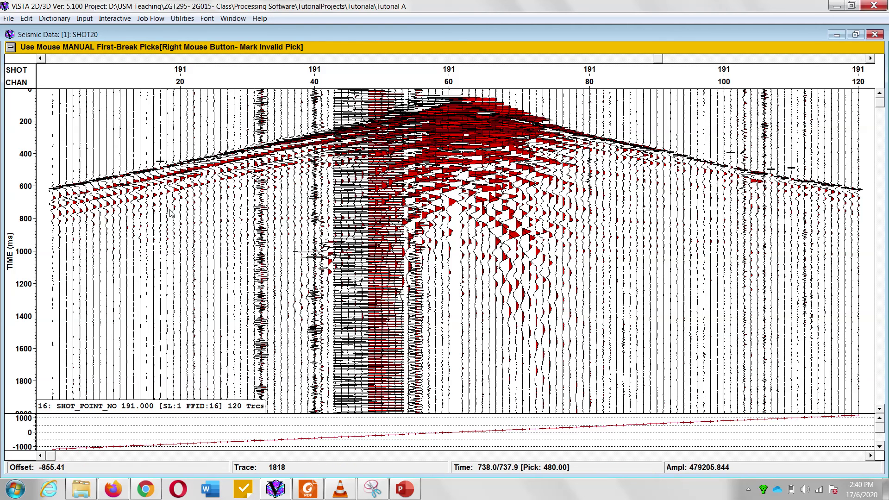
pyautogui.rightClick(160, 169)
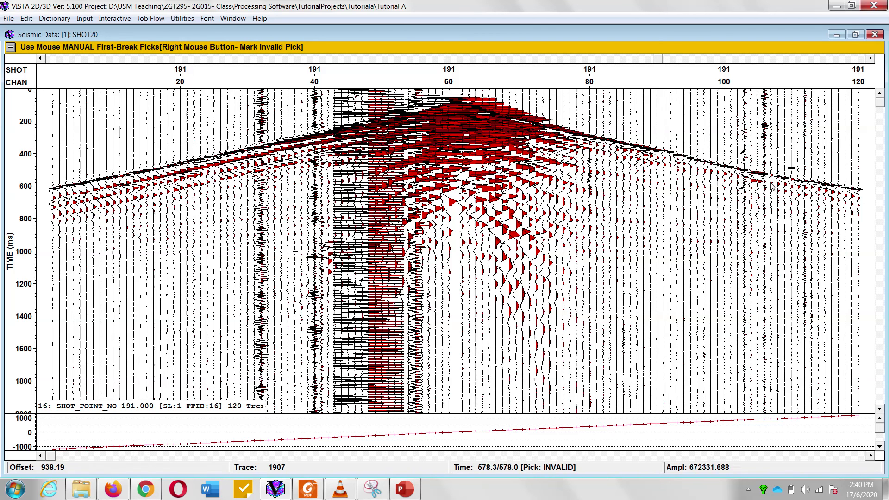
pyautogui.rightClick(792, 182)
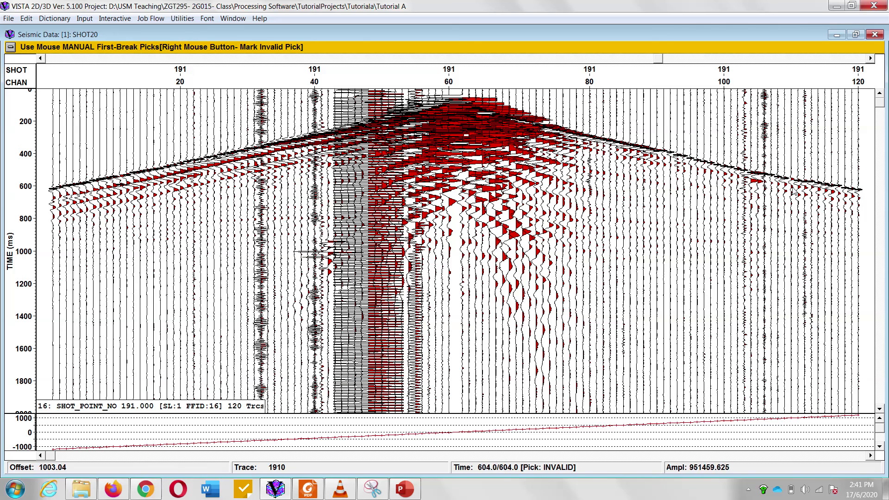
pyautogui.click(792, 185)
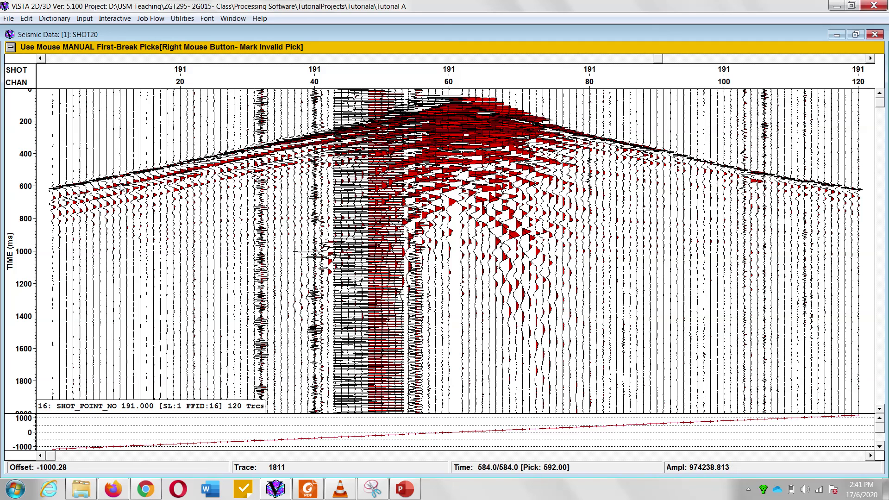
# Repeatedly invalidate and re-pick the first break on trace 1811
pyautogui.rightClick(121, 177)
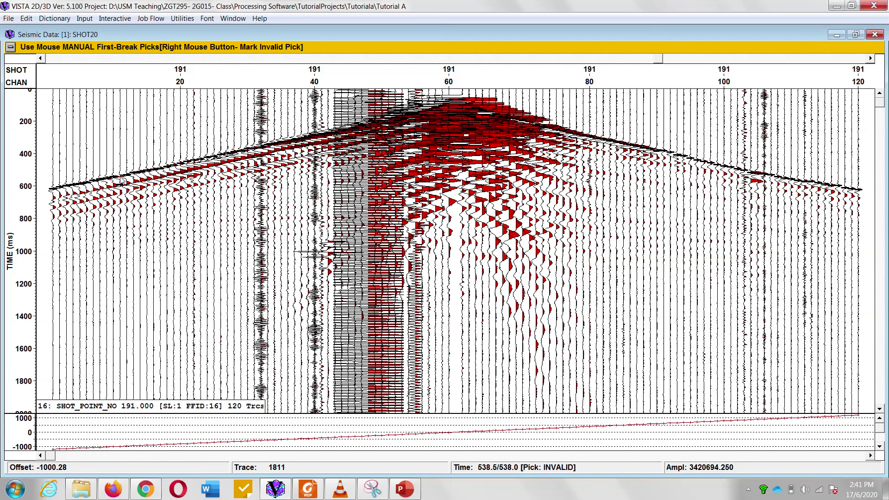
pyautogui.click(121, 177)
pyautogui.rightClick(120, 165)
pyautogui.click(120, 165)
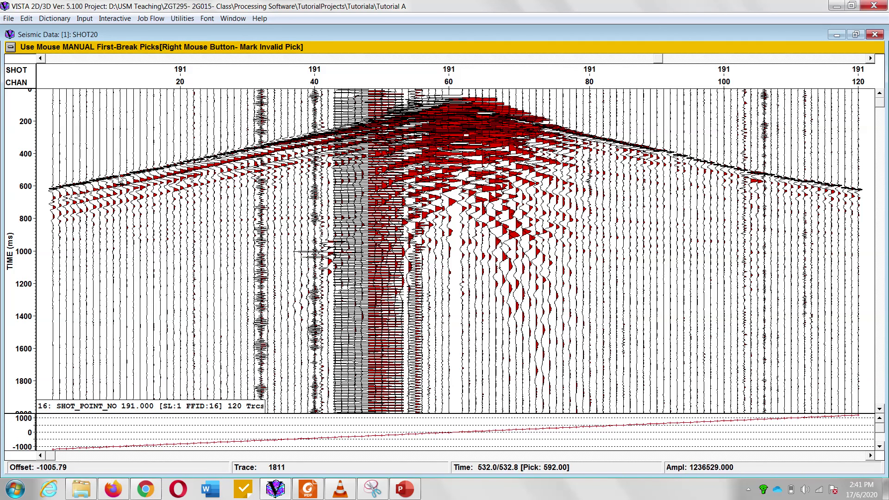
pyautogui.rightClick(121, 163)
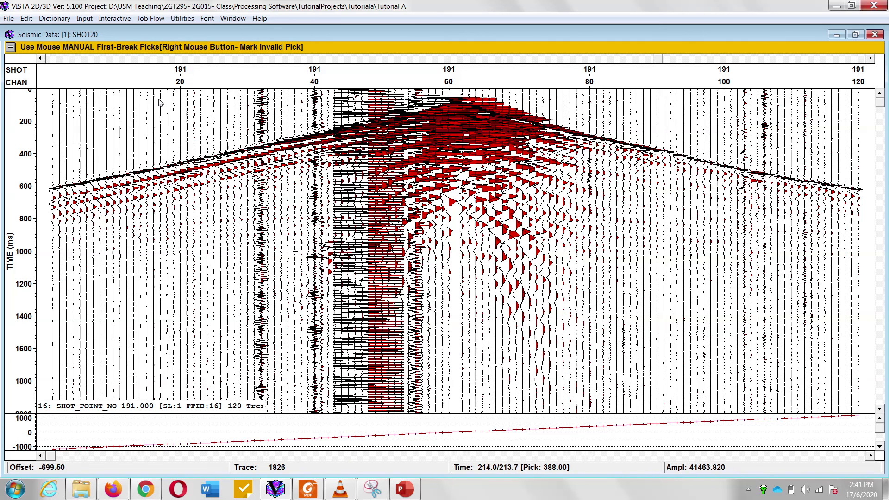
# Reopen the First-Break X-T Picks plot to review picks for all 20 shots
pyautogui.click(154, 46)
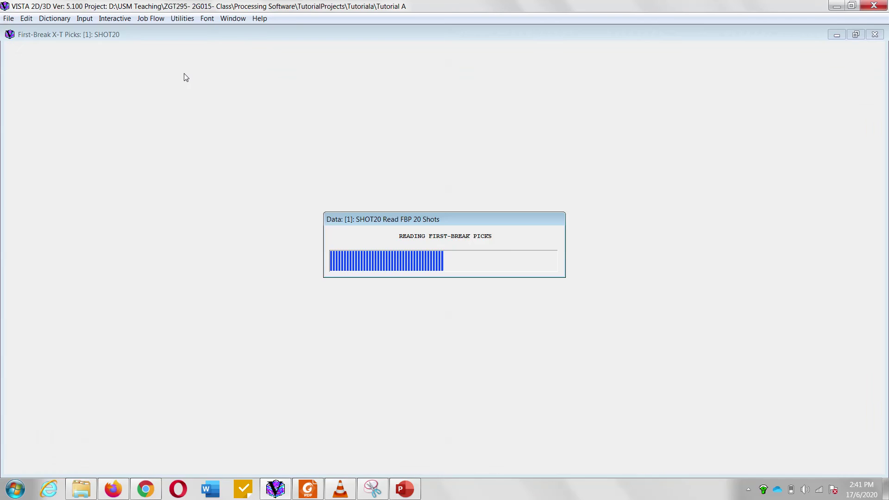